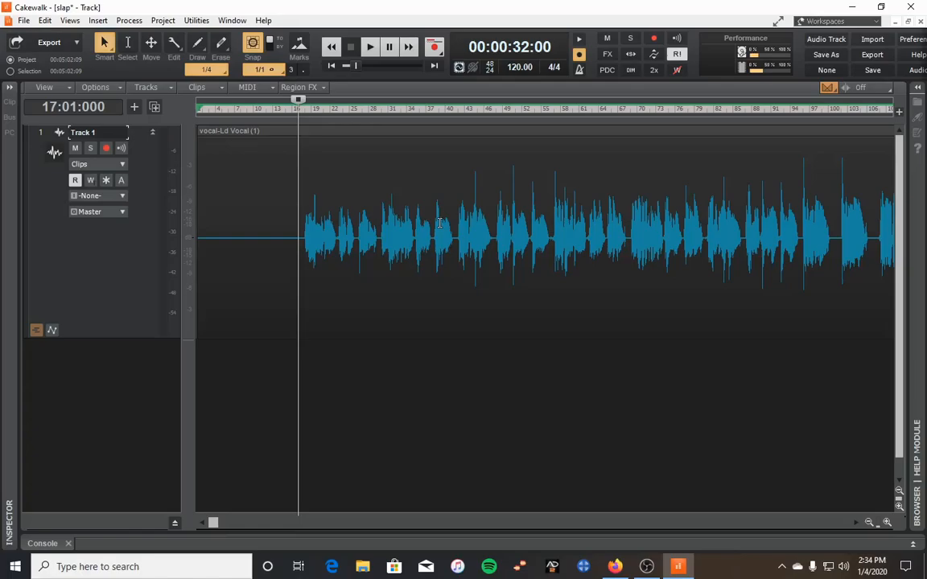
Step: Play the vocal on Track 1 for a short listen, pause, and return the playhead to measure 17
{"action": "left_click", "coordinate": [440, 223]}
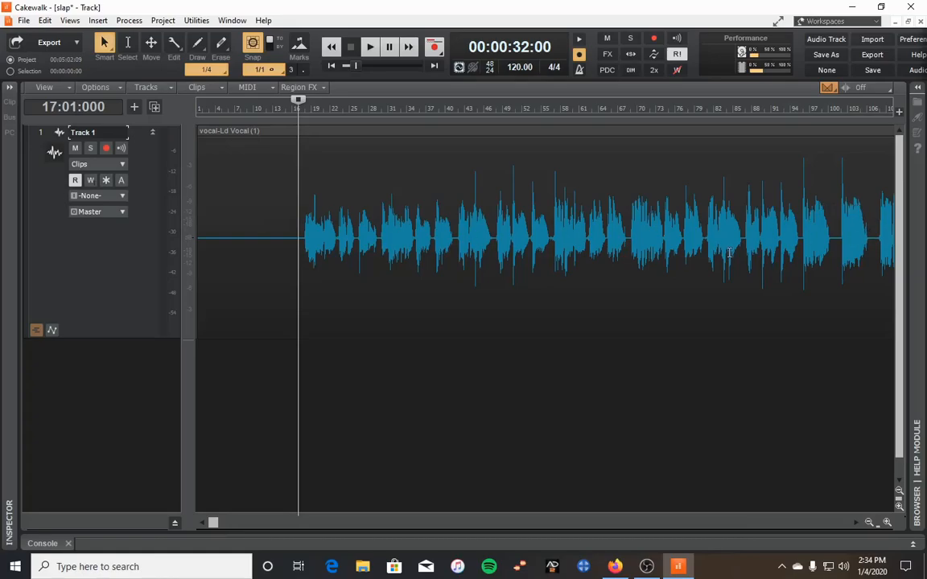
{"action": "left_click", "coordinate": [374, 54]}
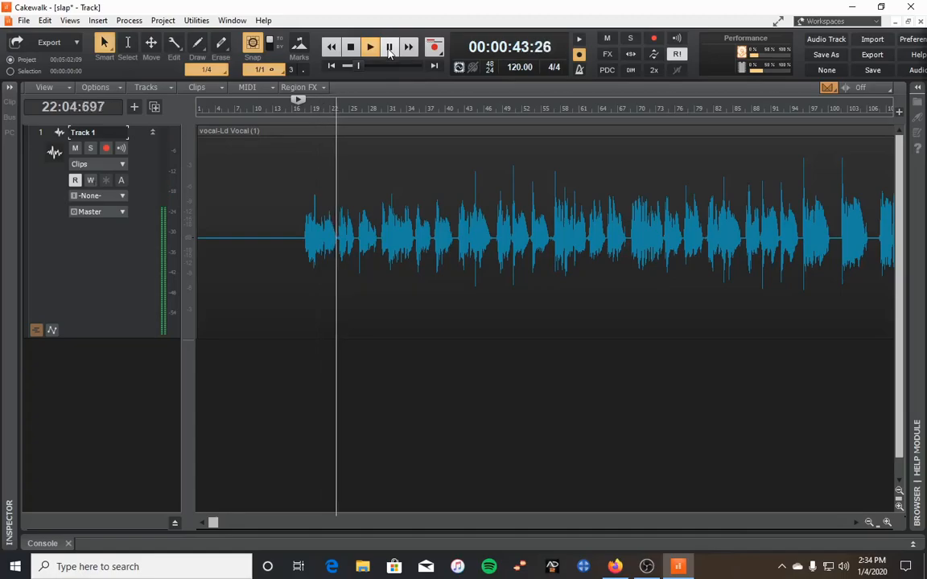
{"action": "left_click", "coordinate": [390, 47]}
{"action": "left_click", "coordinate": [305, 118]}
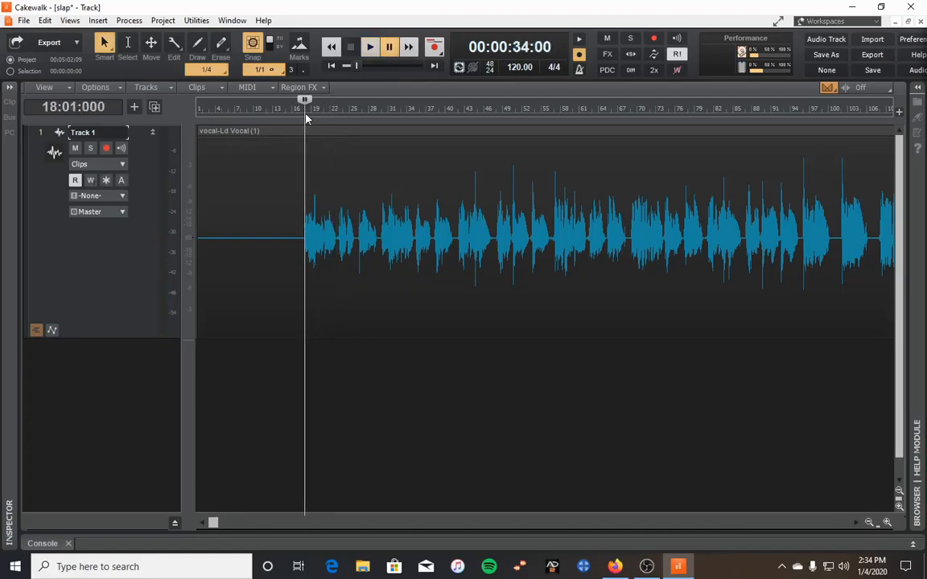
{"action": "left_click", "coordinate": [297, 112]}
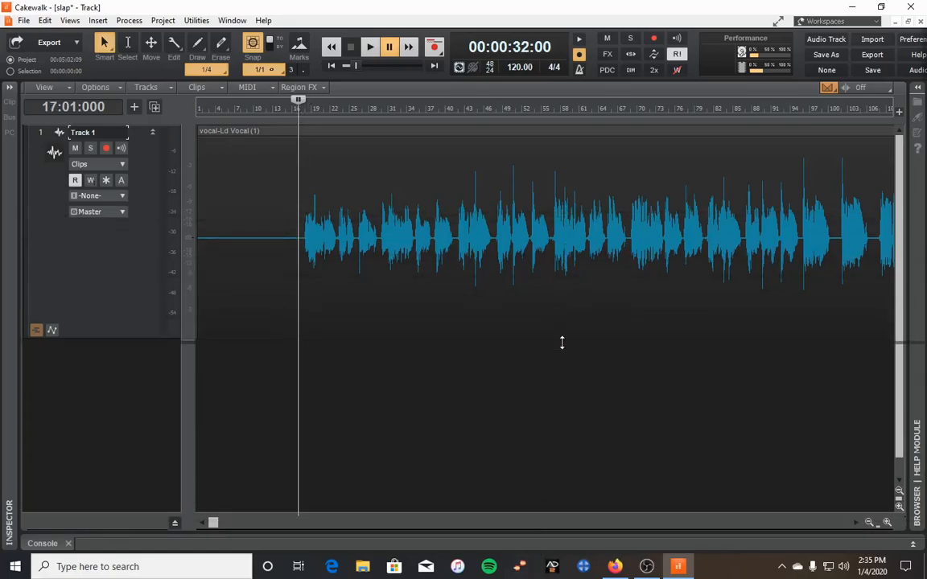
Step: Open the console view, reduce Track 1's height, and enlarge the console until the full channel strips show
{"action": "left_click_drag", "start_coordinate": [562, 369], "coordinate": [569, 445]}
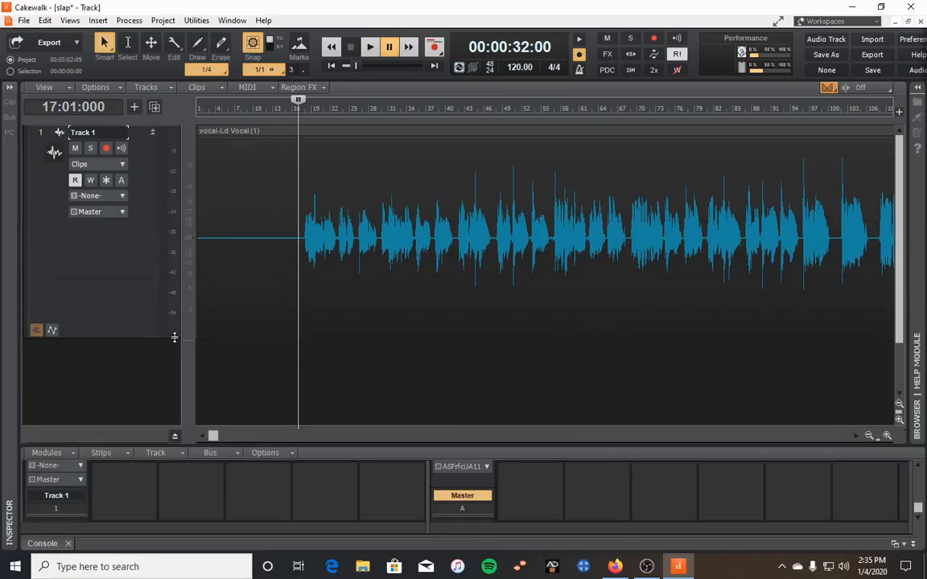
{"action": "left_click_drag", "start_coordinate": [174, 338], "coordinate": [173, 219]}
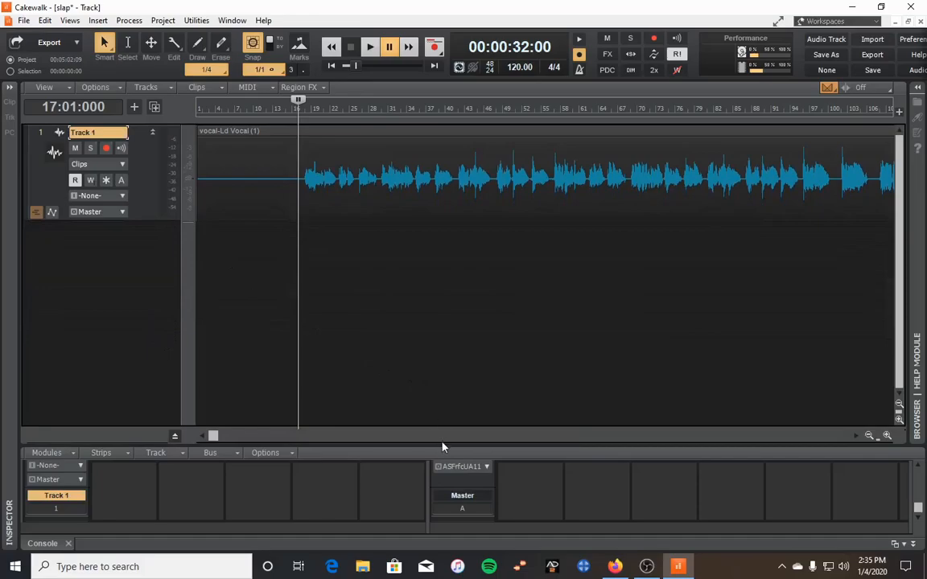
{"action": "left_click_drag", "start_coordinate": [442, 445], "coordinate": [463, 228]}
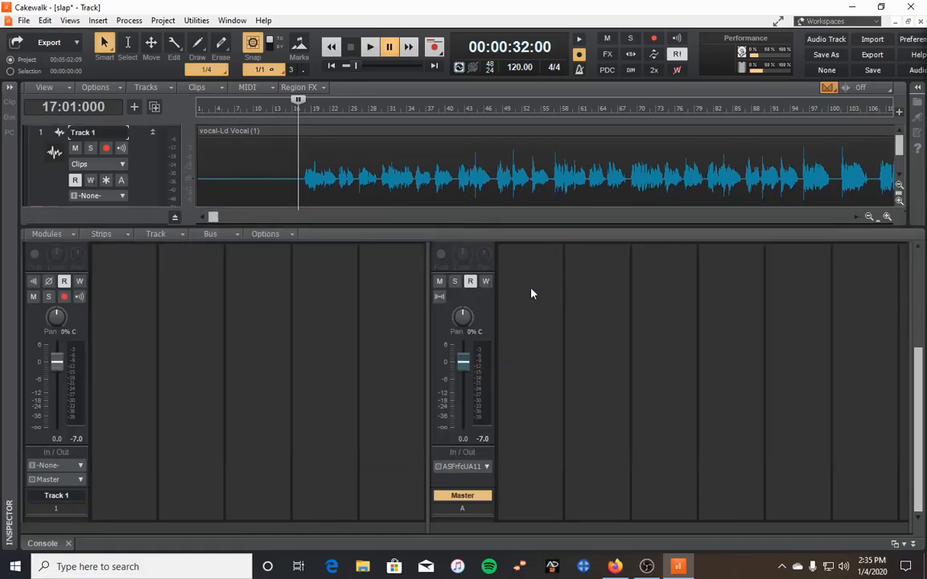
{"action": "left_click", "coordinate": [306, 290]}
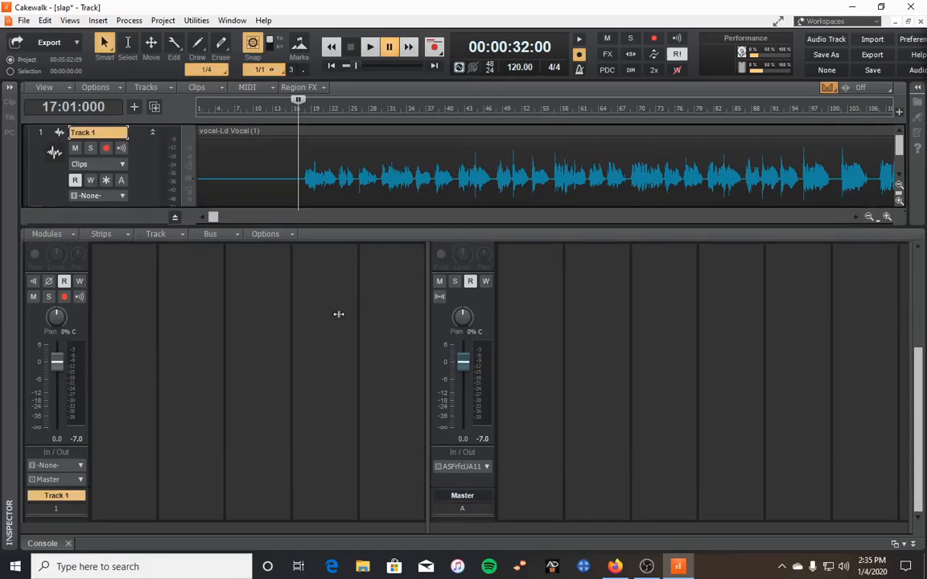
{"action": "scroll", "coordinate": [337, 314], "scroll_direction": "up", "scroll_amount": 2}
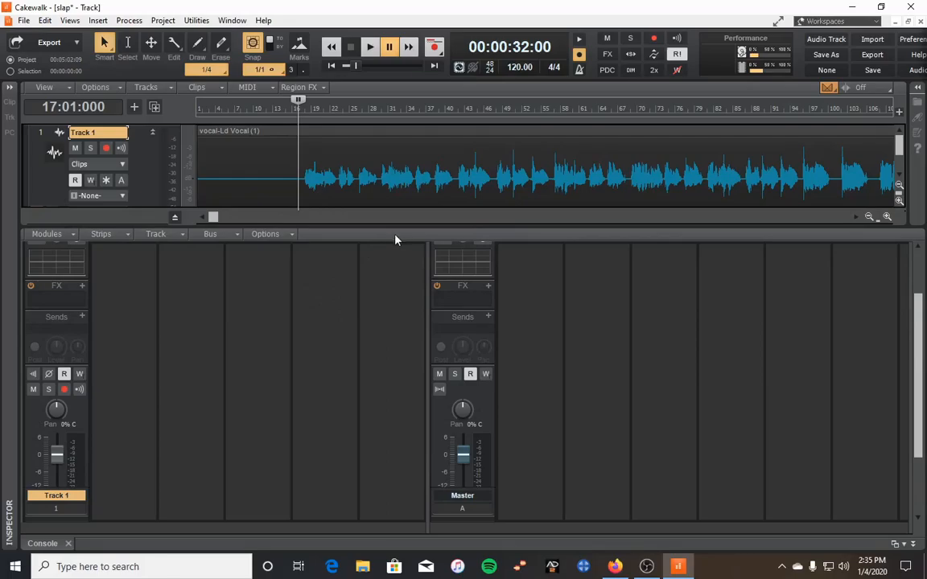
{"action": "left_click_drag", "start_coordinate": [396, 226], "coordinate": [364, 140]}
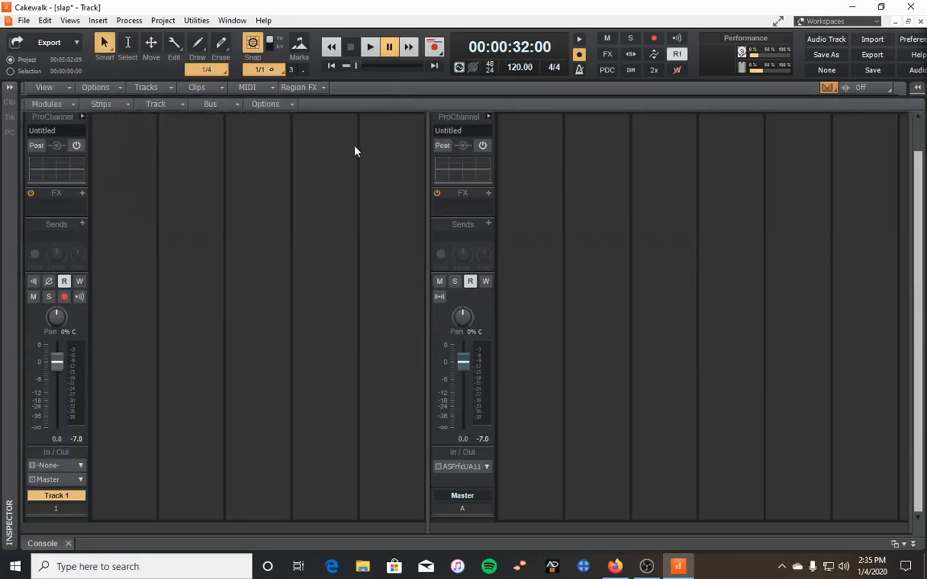
Step: Insert a new stereo bus and name it Slap Delay
{"action": "left_click", "coordinate": [213, 104]}
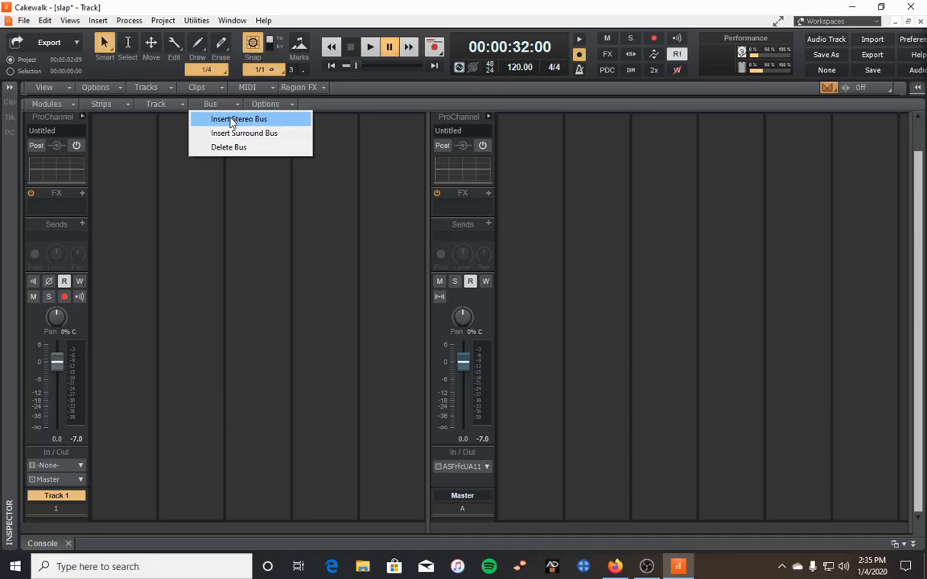
{"action": "left_click", "coordinate": [233, 120]}
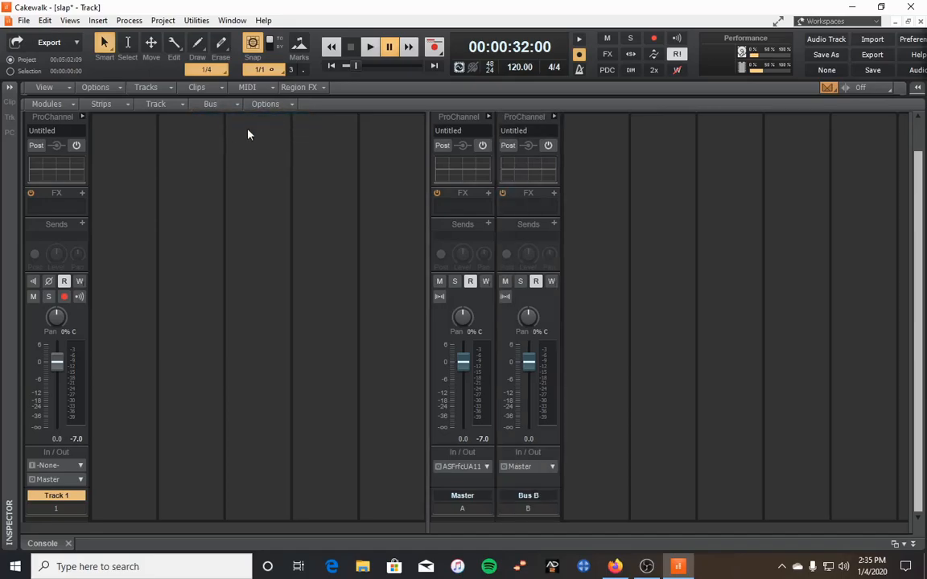
{"action": "double_click", "coordinate": [525, 495]}
{"action": "type", "text": "Slap Delay"}
{"action": "key", "text": "Return"}
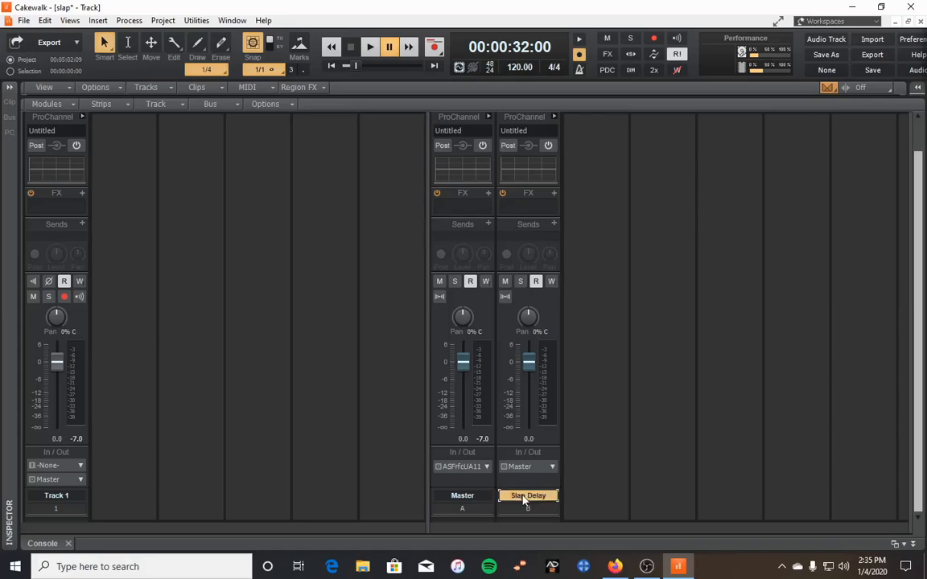
Step: Insert the DirectX Sonitus Delay effect on the Slap Delay bus and close its plug-in window
{"action": "left_click", "coordinate": [554, 195]}
{"action": "mouse_move", "coordinate": [635, 207]}
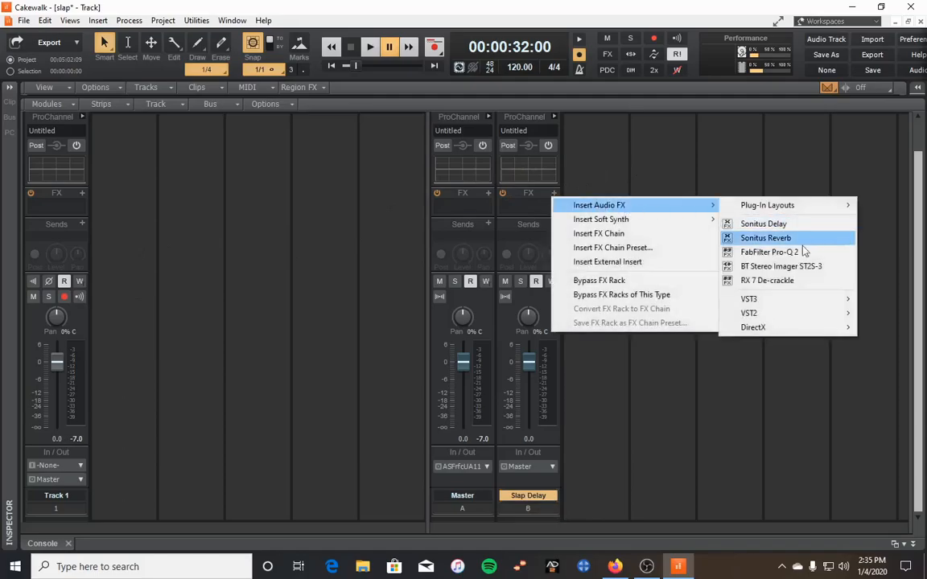
{"action": "mouse_move", "coordinate": [762, 328]}
{"action": "mouse_move", "coordinate": [668, 328]}
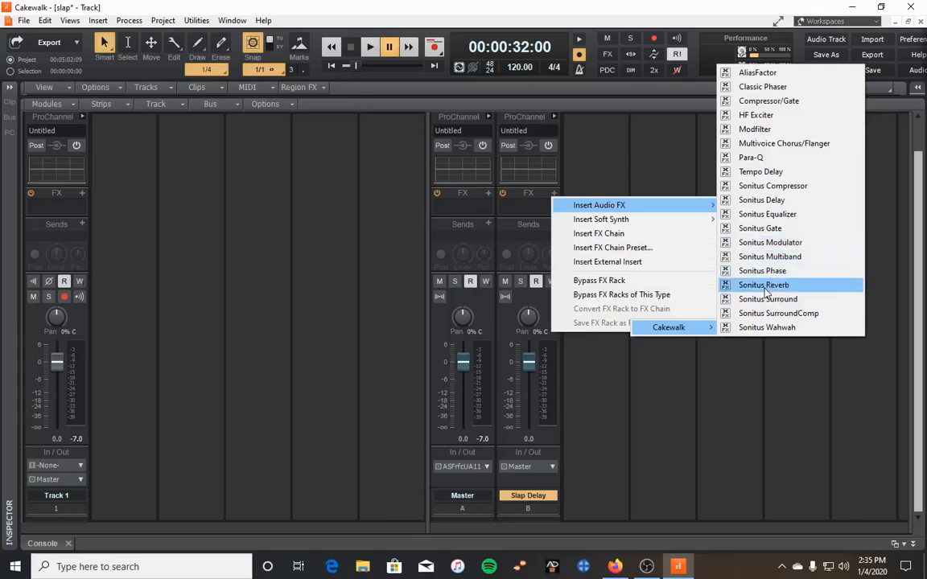
{"action": "left_click", "coordinate": [763, 203]}
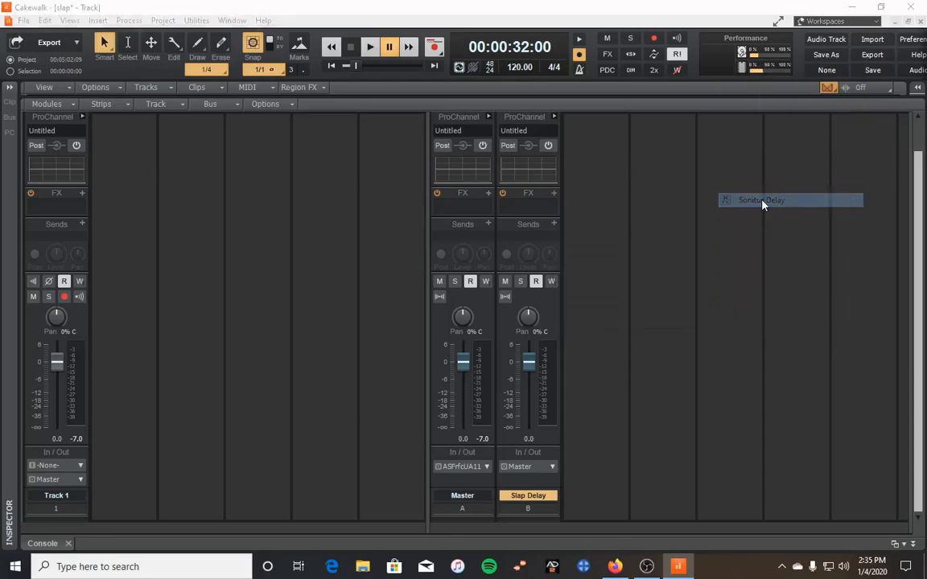
{"action": "left_click", "coordinate": [295, 7]}
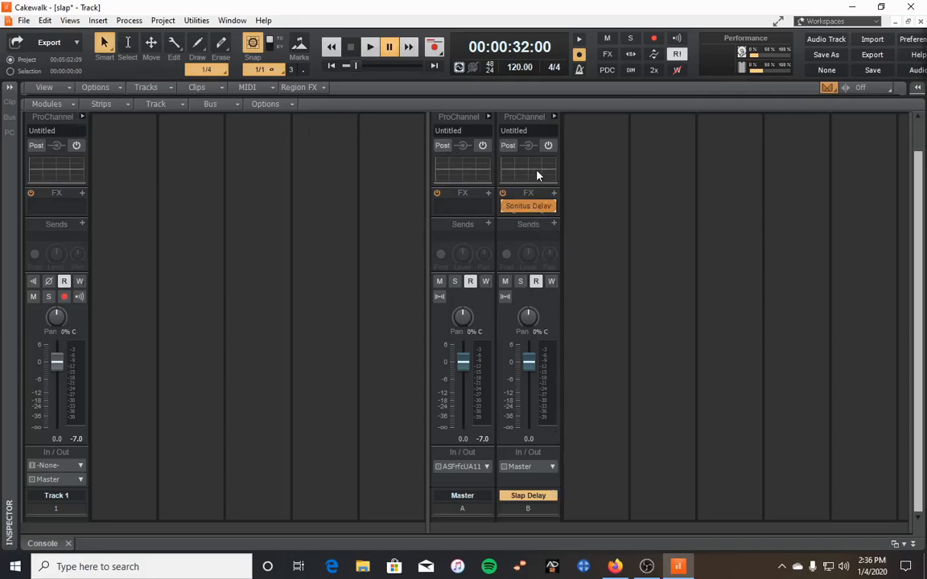
Step: Add a send from Track 1 to the Slap Delay bus
{"action": "left_click", "coordinate": [81, 223]}
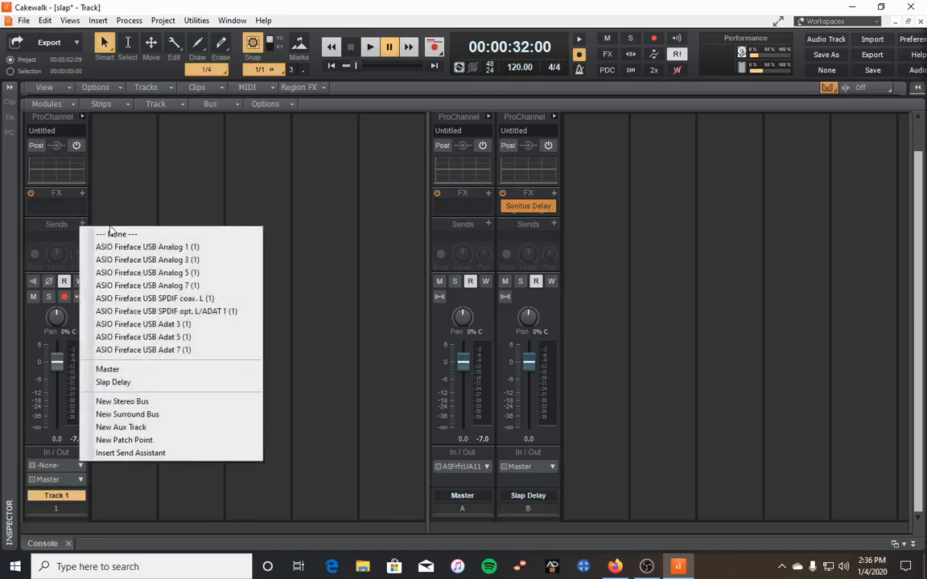
{"action": "left_click", "coordinate": [111, 384]}
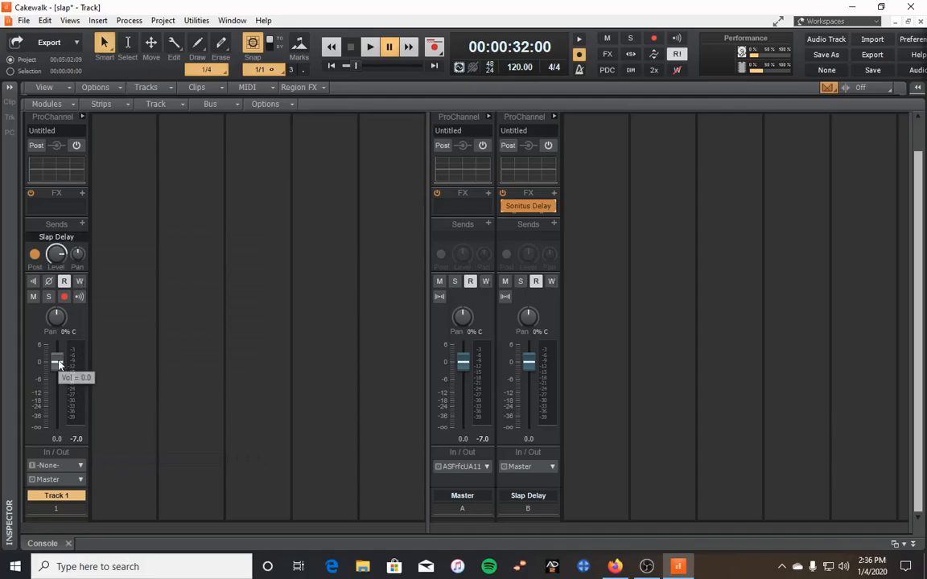
Step: Reopen the Slap Delay bus's Sonitus Delay, set its listen mode to Delay, and raise the mix to 100%
{"action": "double_click", "coordinate": [519, 208]}
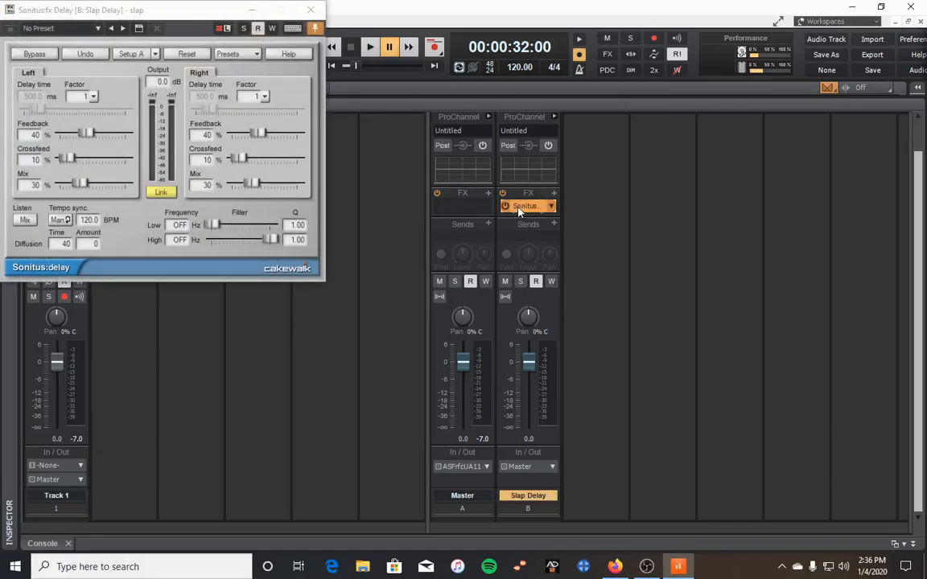
{"action": "left_click_drag", "start_coordinate": [176, 18], "coordinate": [581, 138]}
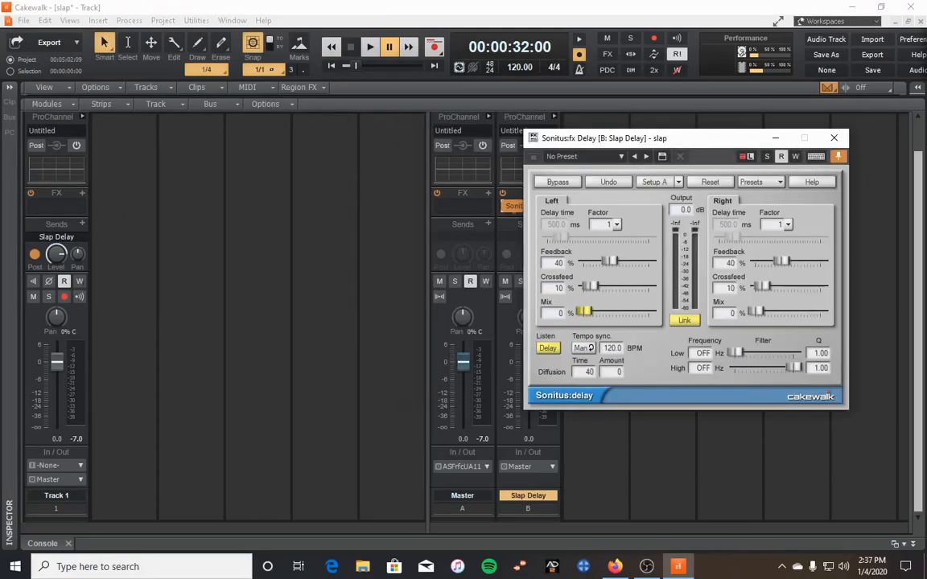
{"action": "left_click_drag", "start_coordinate": [589, 312], "coordinate": [607, 312]}
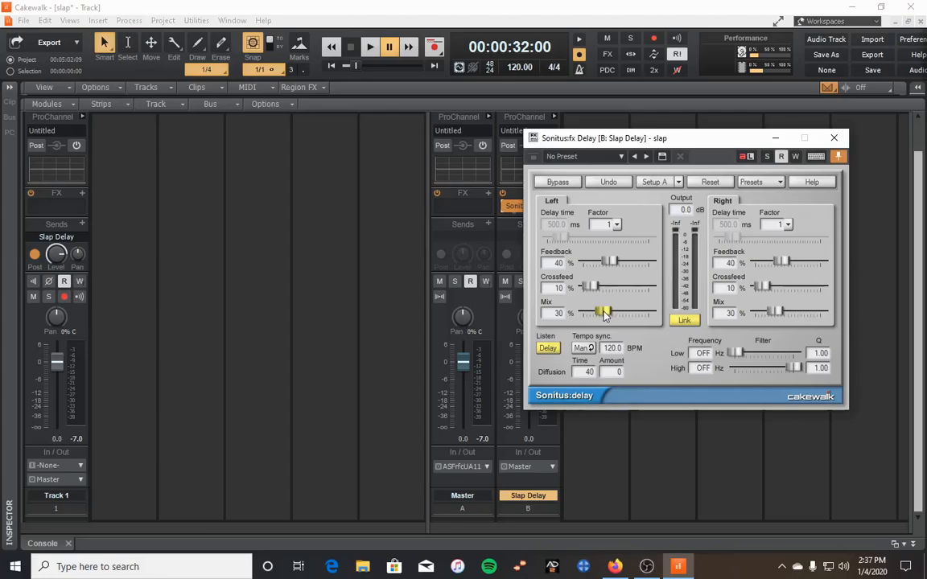
{"action": "left_click_drag", "start_coordinate": [605, 314], "coordinate": [649, 313]}
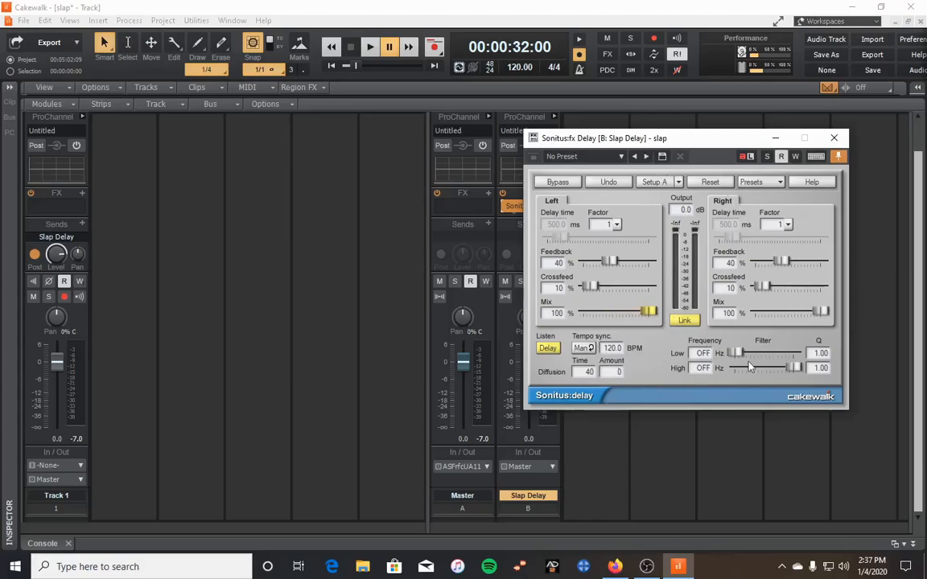
Step: Set the delay's feedback to 20% and its filter to about 205 Hz low and 3991 Hz high
{"action": "left_click_drag", "start_coordinate": [581, 141], "coordinate": [627, 144]}
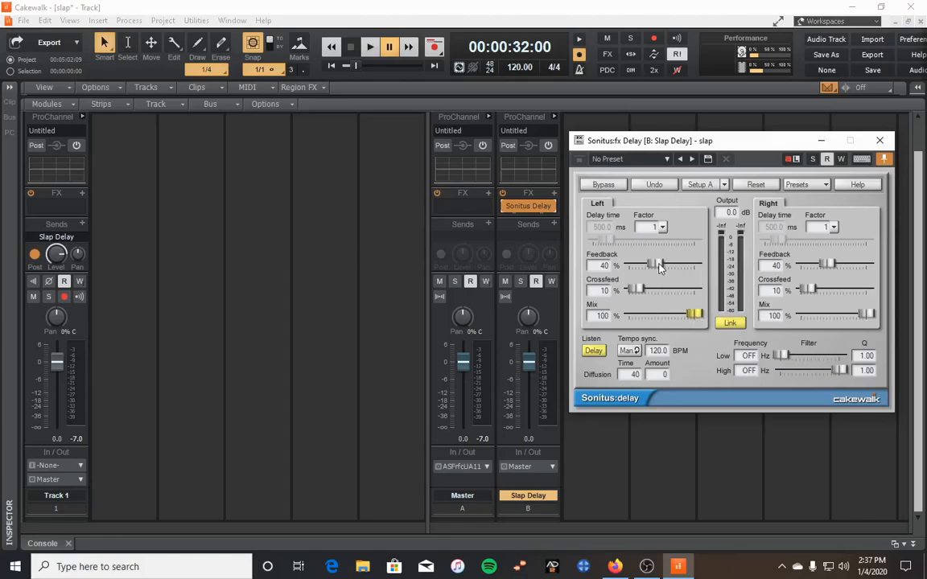
{"action": "left_click_drag", "start_coordinate": [659, 268], "coordinate": [642, 264]}
{"action": "left_click_drag", "start_coordinate": [783, 360], "coordinate": [801, 358]}
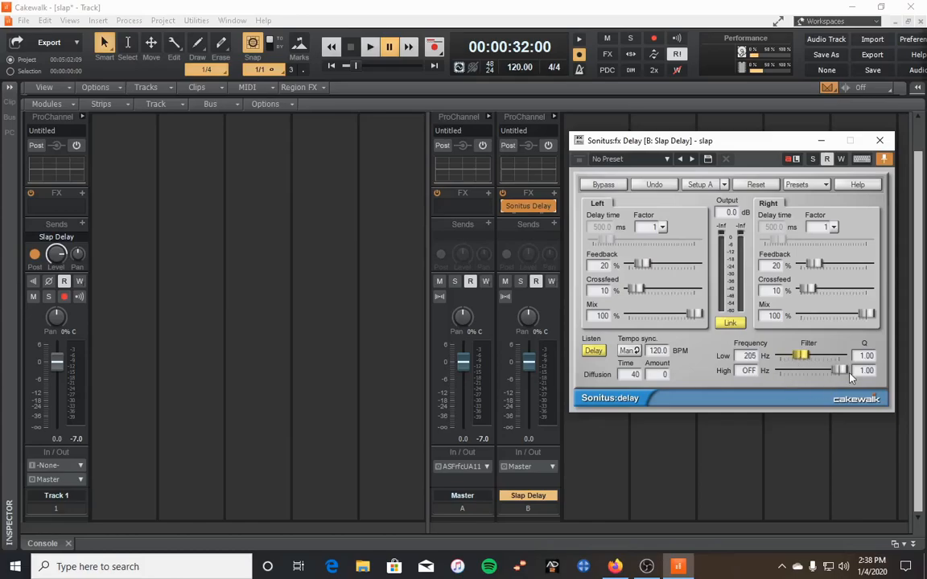
{"action": "left_click_drag", "start_coordinate": [846, 372], "coordinate": [825, 370]}
Step: Turn off the delay's tempo sync and unlink its left and right channels
{"action": "left_click", "coordinate": [631, 350]}
{"action": "left_click", "coordinate": [628, 358]}
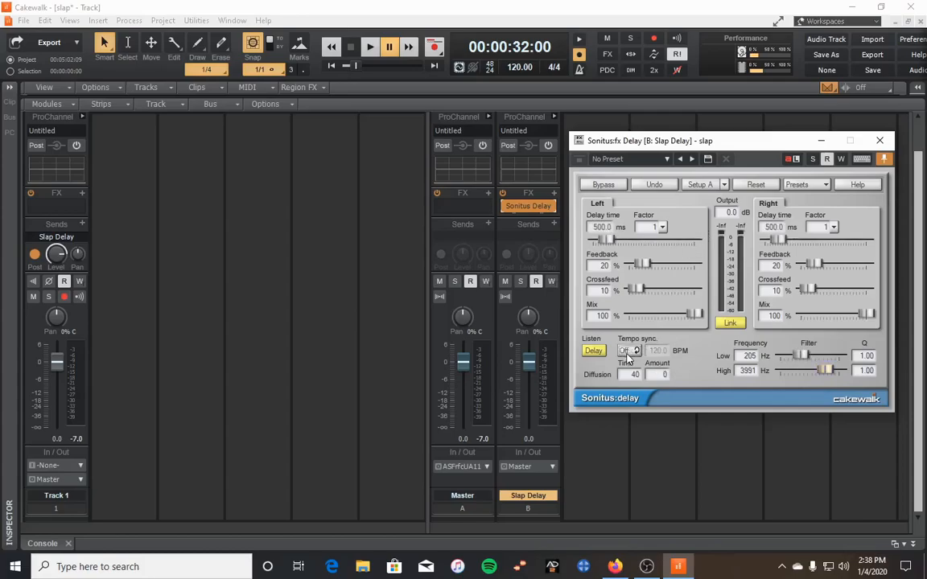
{"action": "left_click", "coordinate": [606, 227]}
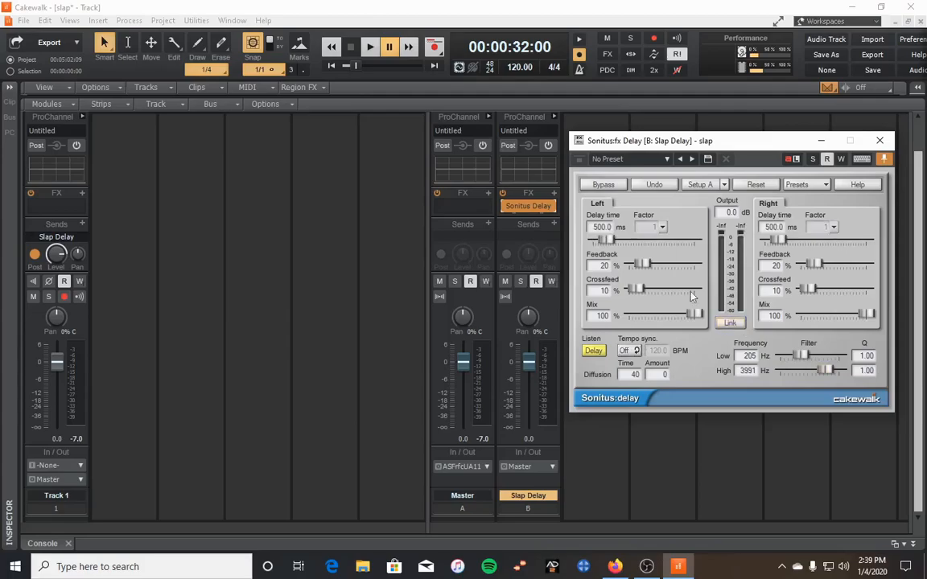
Step: Set the delay time to 90 ms for the left channel and 120 ms for the right channel
{"action": "double_click", "coordinate": [607, 228]}
{"action": "type", "text": "90"}
{"action": "key", "text": "Return"}
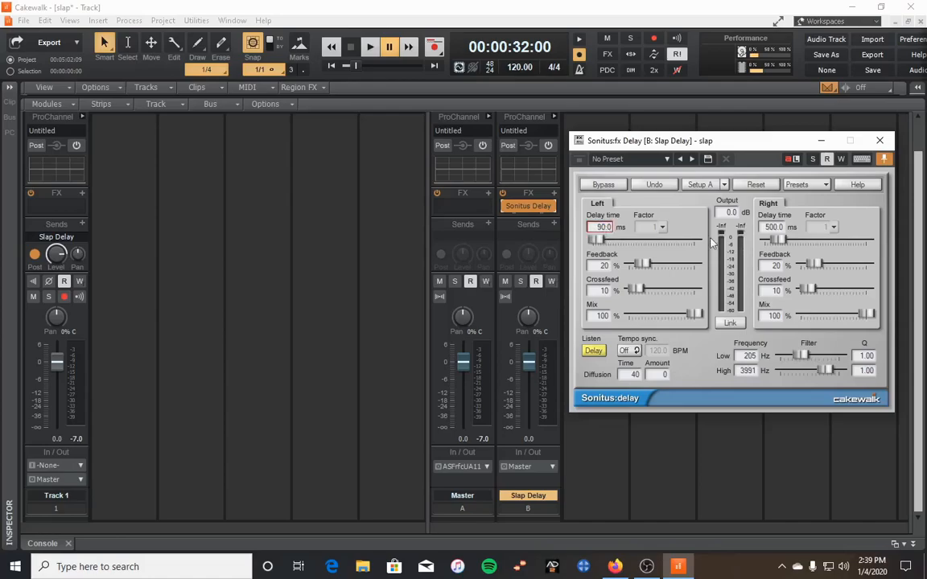
{"action": "double_click", "coordinate": [774, 228]}
{"action": "type", "text": "120"}
{"action": "key", "text": "Return"}
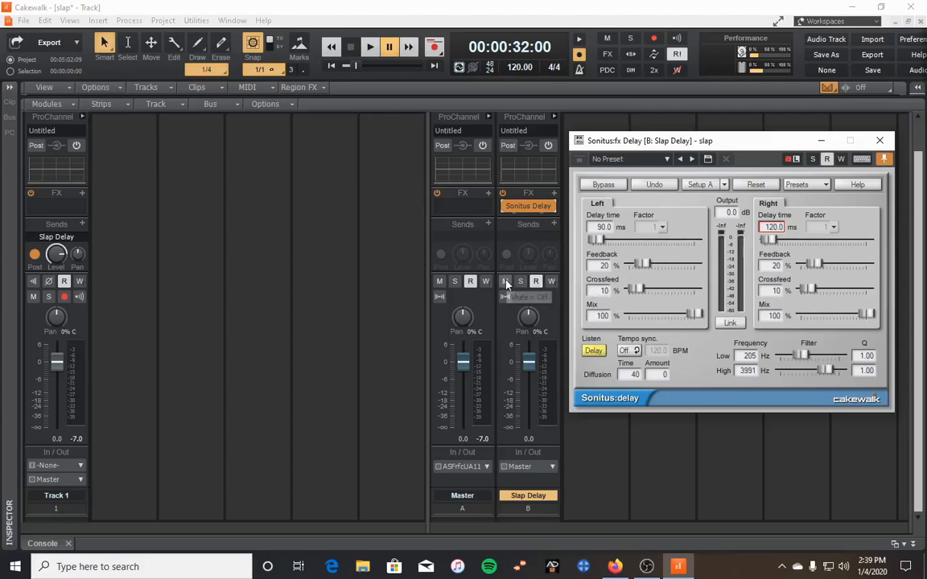
Step: Pull the Slap Delay bus fader down to -INF, start playback, and raise the fader to about -6.2 dB
{"action": "left_click", "coordinate": [528, 362]}
{"action": "left_click_drag", "start_coordinate": [528, 362], "coordinate": [529, 426]}
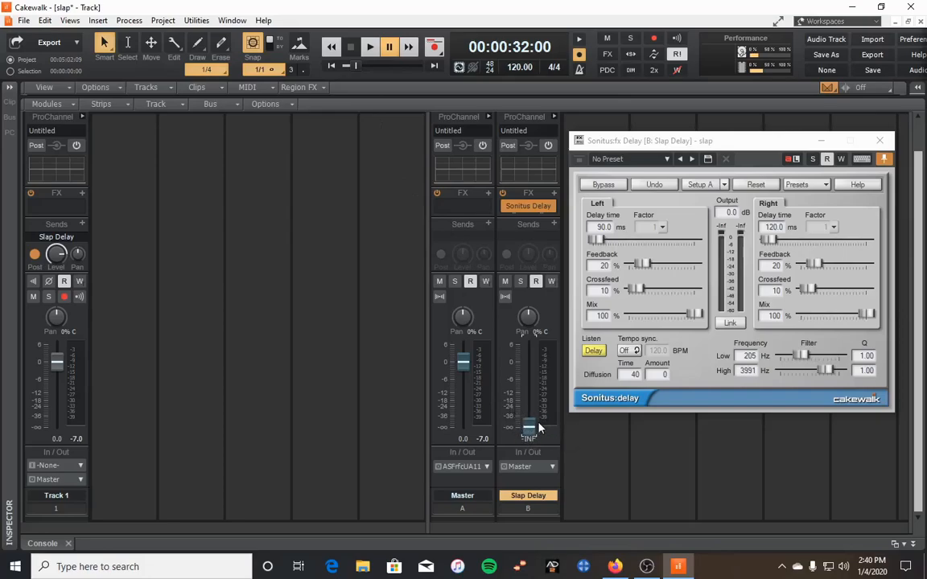
{"action": "left_click", "coordinate": [370, 46]}
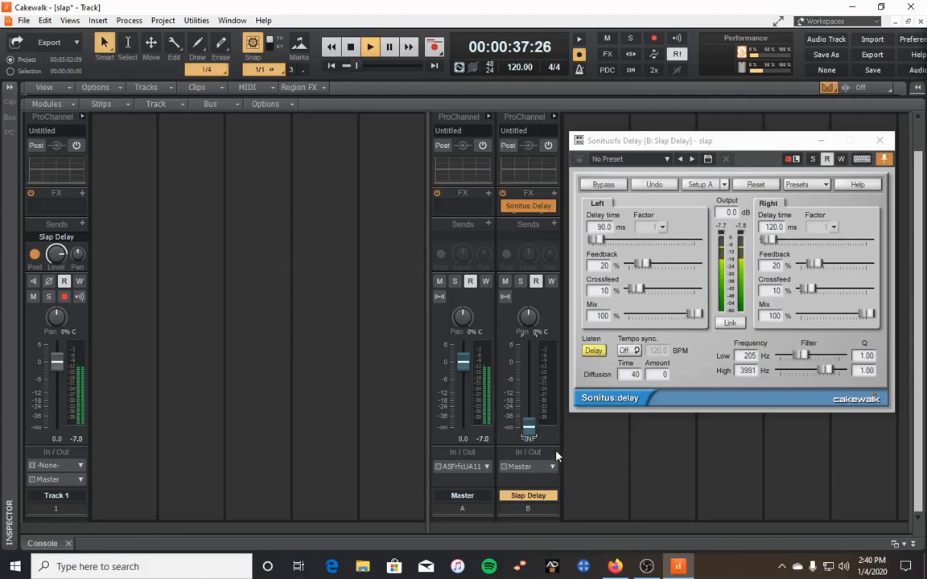
{"action": "left_click_drag", "start_coordinate": [527, 435], "coordinate": [529, 393]}
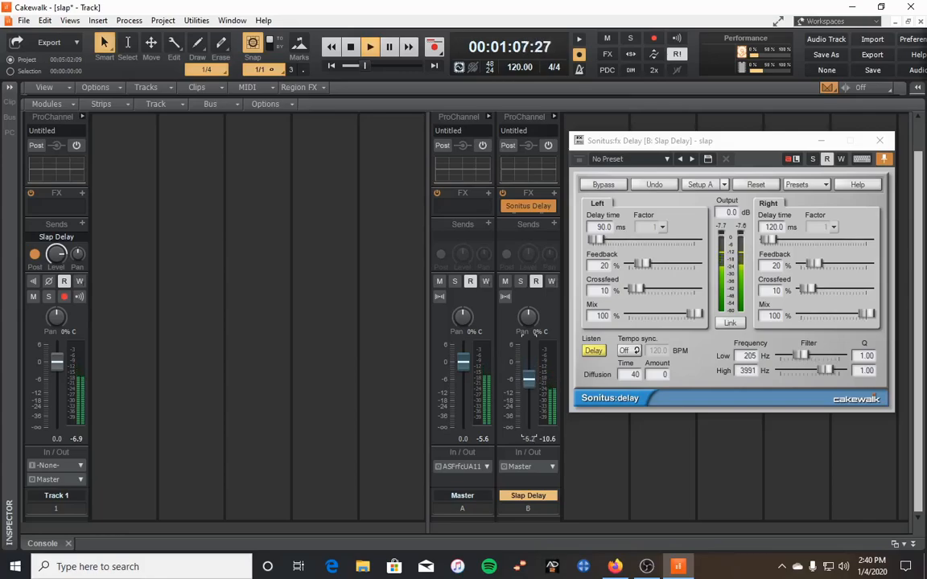
Step: Audition the Slap Delay bus in solo, unsolo it, set its fader to about -11.9 dB, and pause playback
{"action": "left_click", "coordinate": [520, 284]}
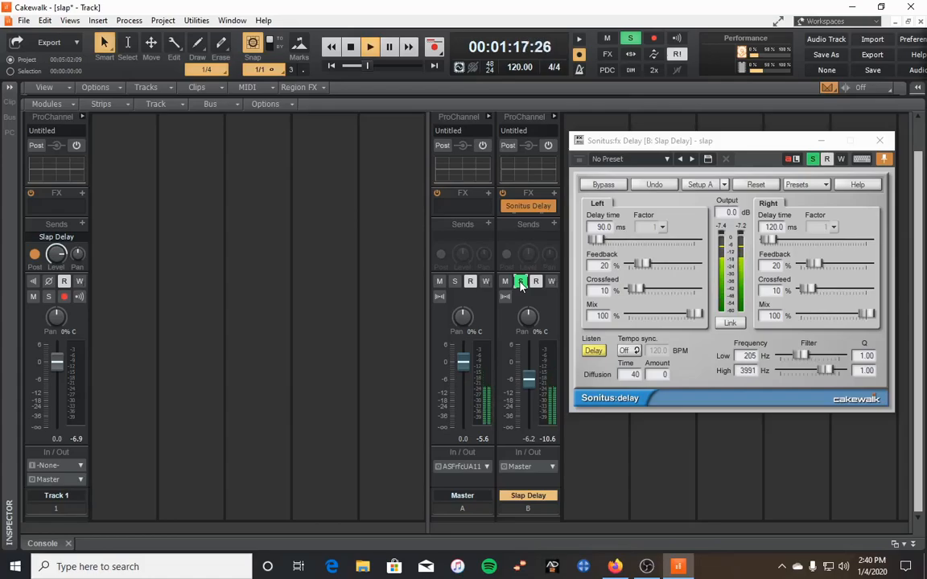
{"action": "left_click", "coordinate": [520, 281]}
{"action": "left_click_drag", "start_coordinate": [529, 378], "coordinate": [529, 427]}
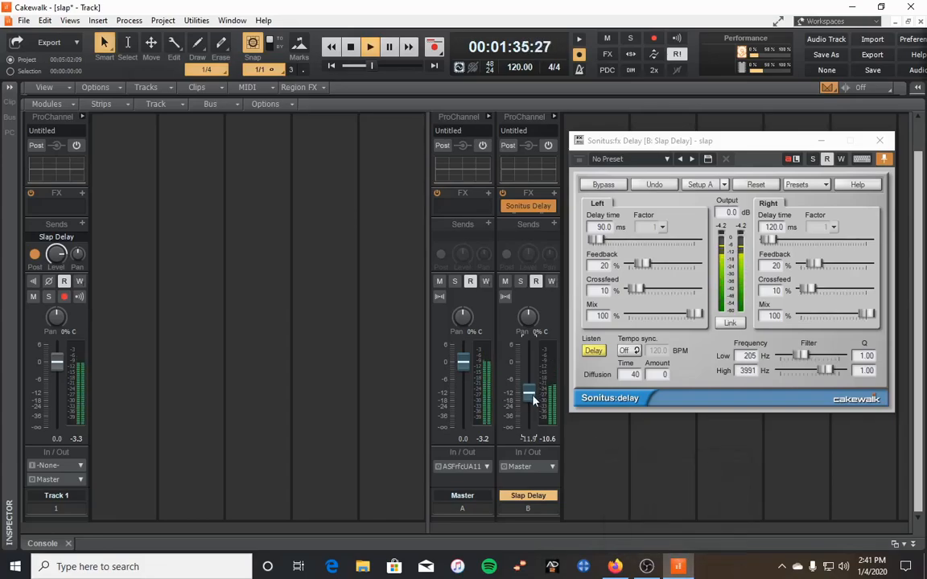
{"action": "left_click", "coordinate": [391, 48]}
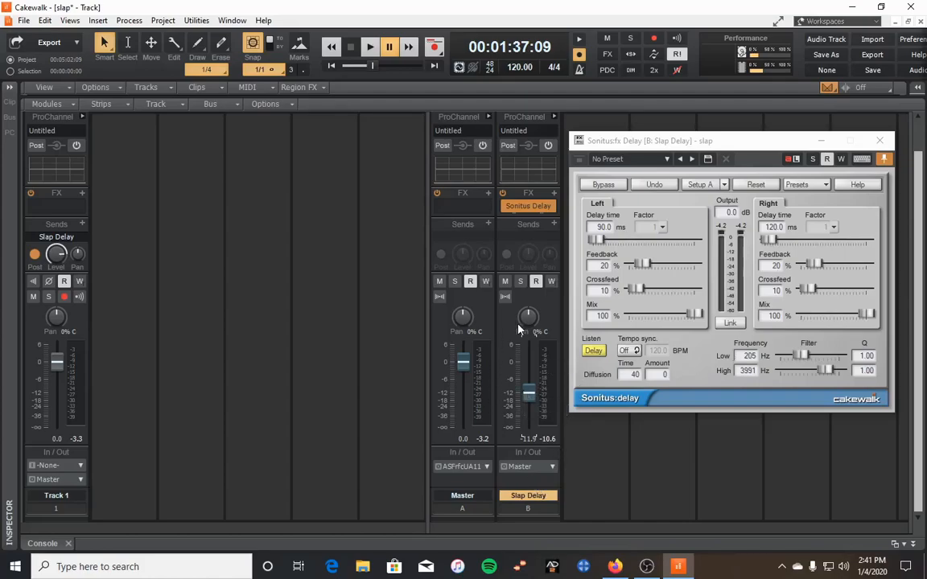
{"action": "left_click_drag", "start_coordinate": [653, 145], "coordinate": [697, 119]}
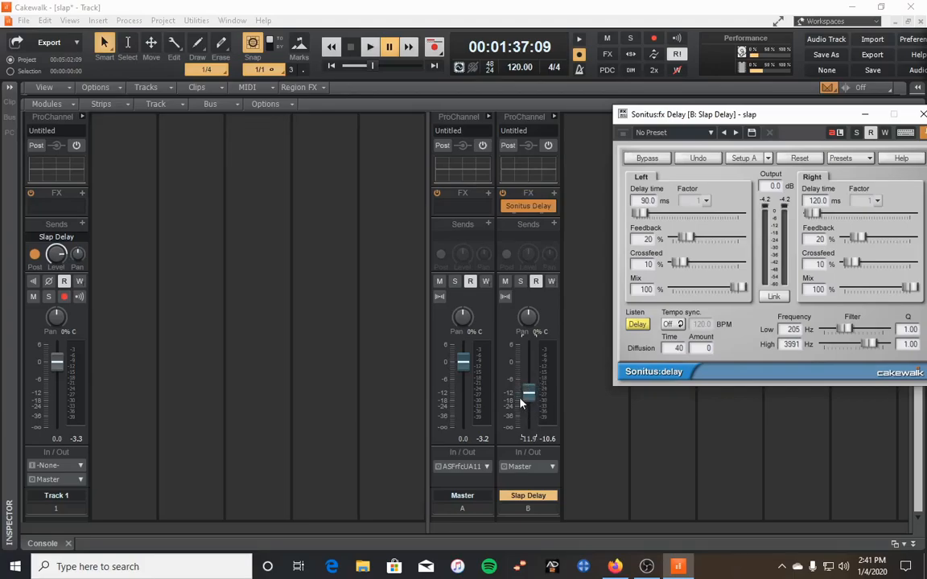
{"action": "mouse_move", "coordinate": [529, 400]}
{"action": "left_click_drag", "start_coordinate": [724, 113], "coordinate": [685, 100]}
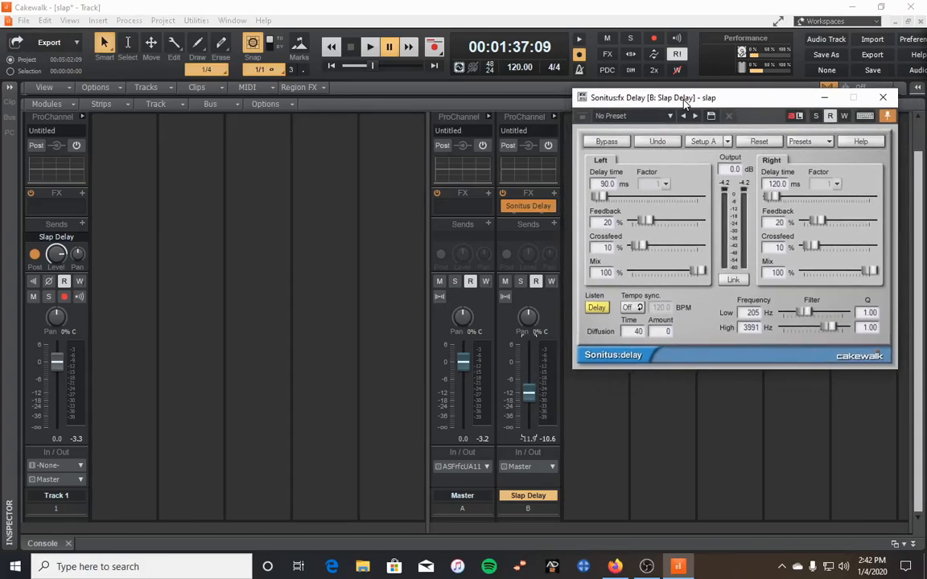